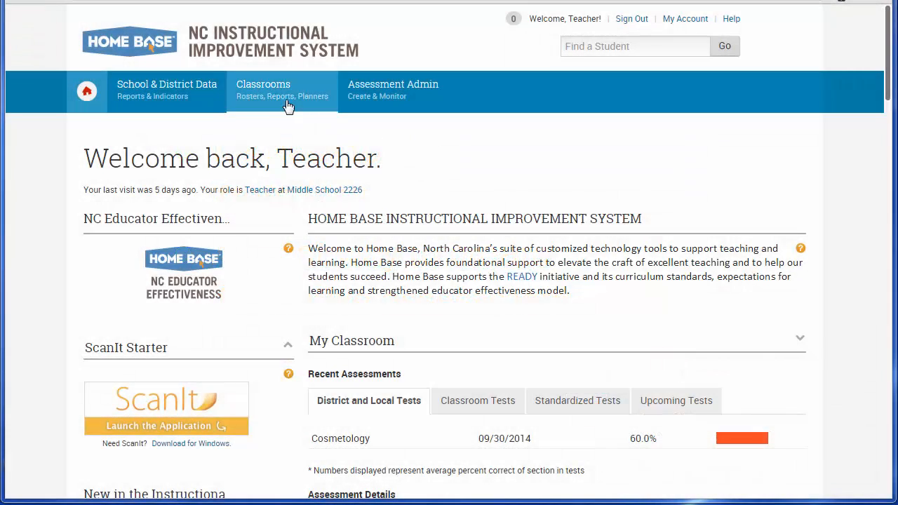
# - Search the grade 04 Mathematics instructional materials for "fractions with like denominators"
pyautogui.moveTo(269, 93)
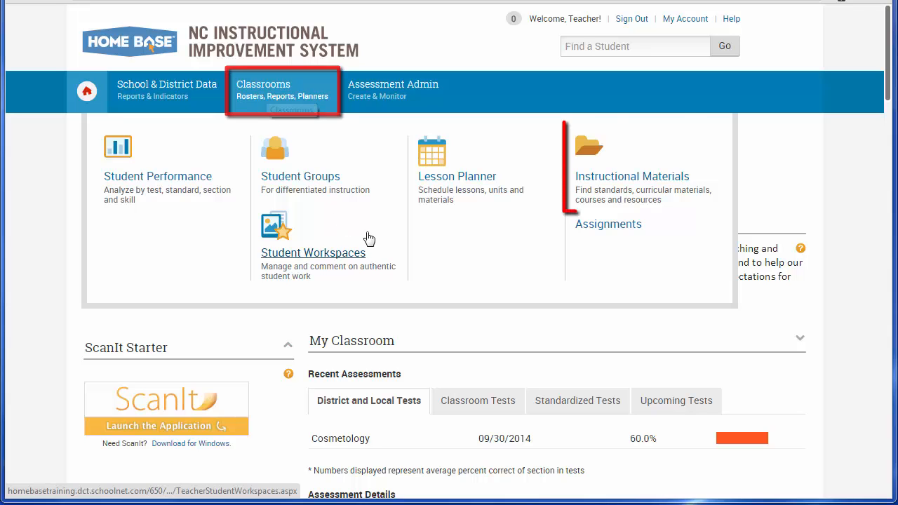
pyautogui.click(649, 185)
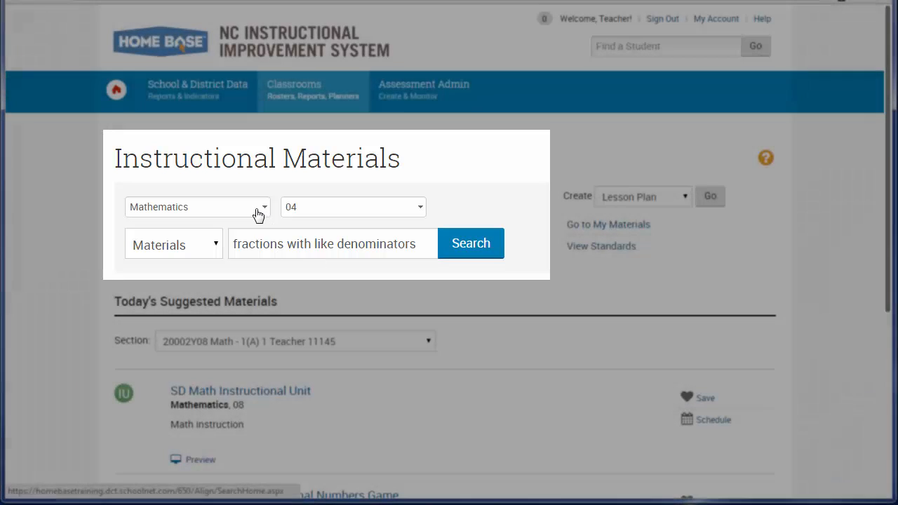
pyautogui.click(258, 213)
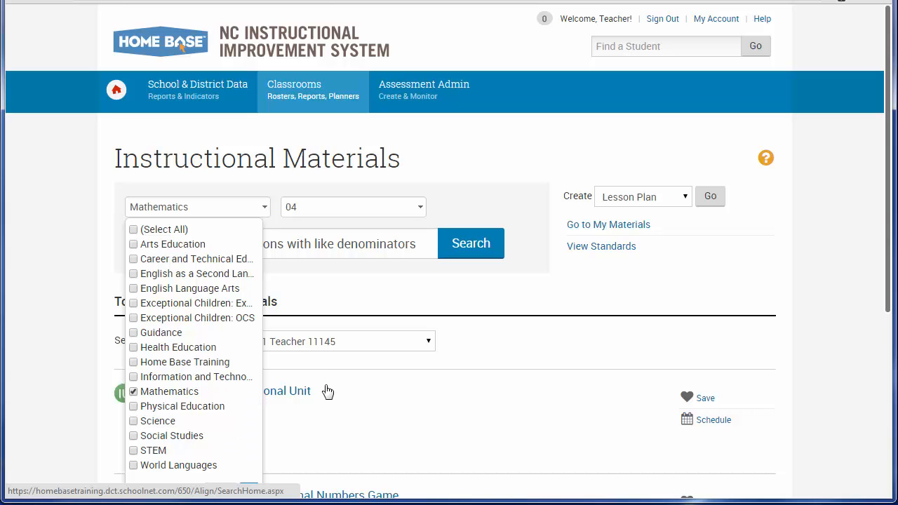
pyautogui.click(312, 442)
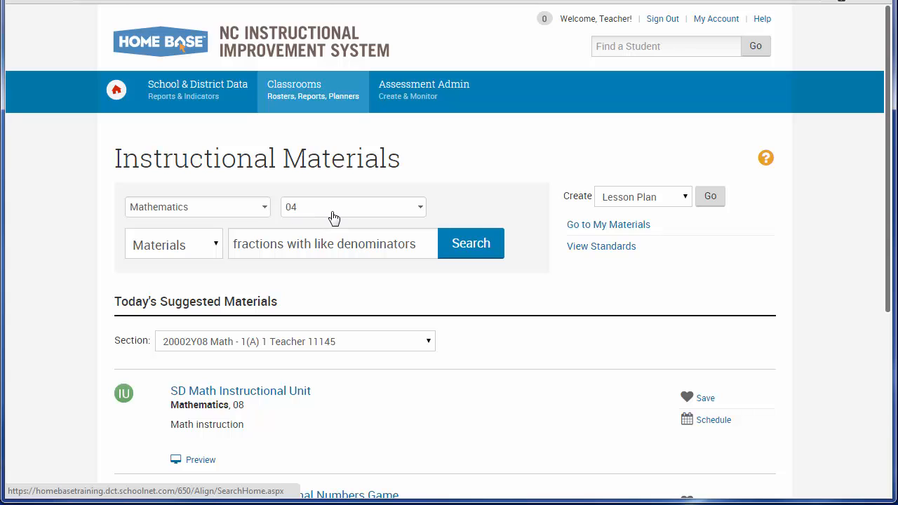
pyautogui.click(475, 253)
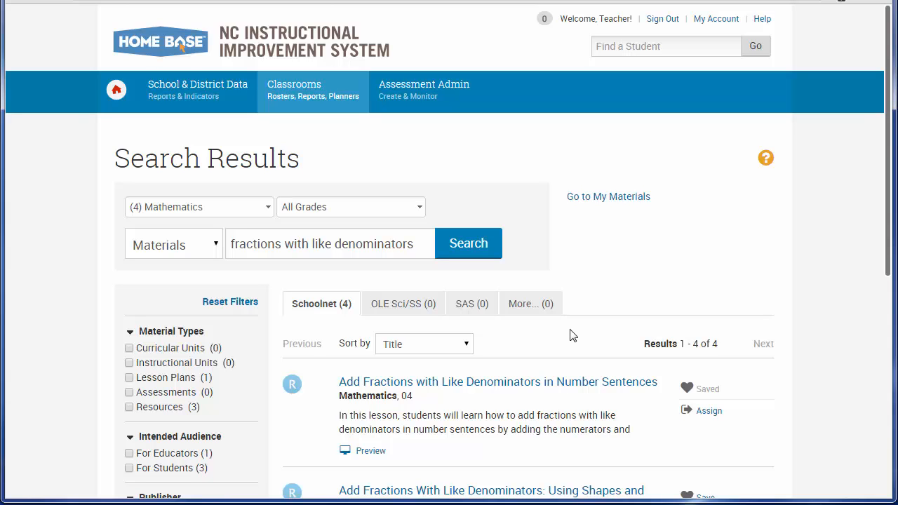
# - Open the resource "Add Fractions with Like Denominators in Number Sentences" and view its linked lesson content
pyautogui.scroll(-2, 569, 335)
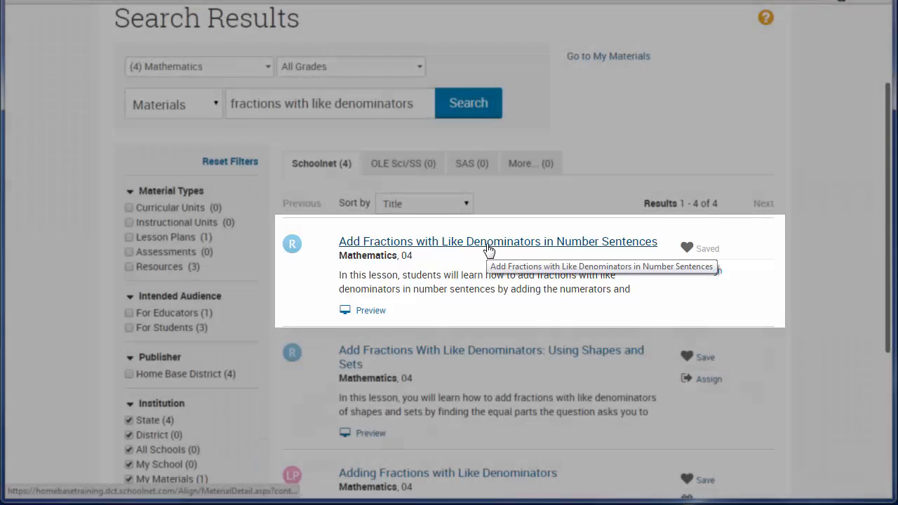
pyautogui.click(487, 244)
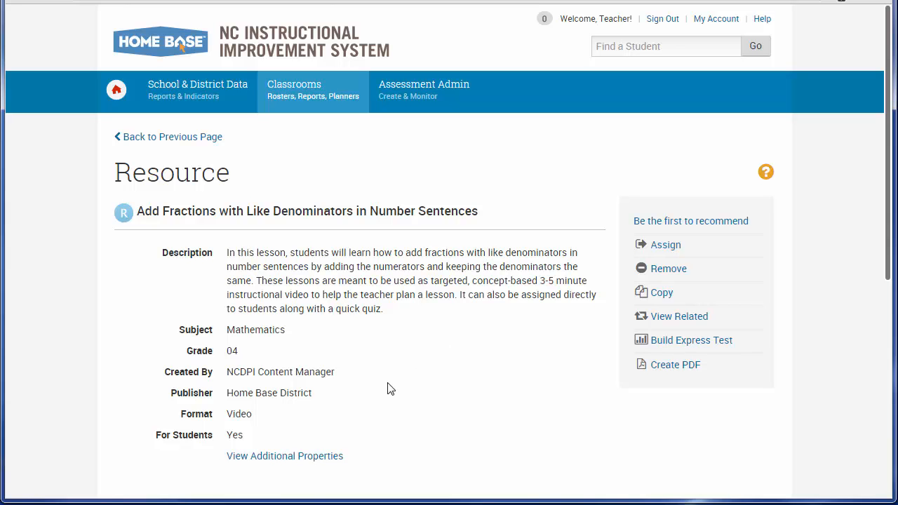
pyautogui.scroll(-2, 391, 389)
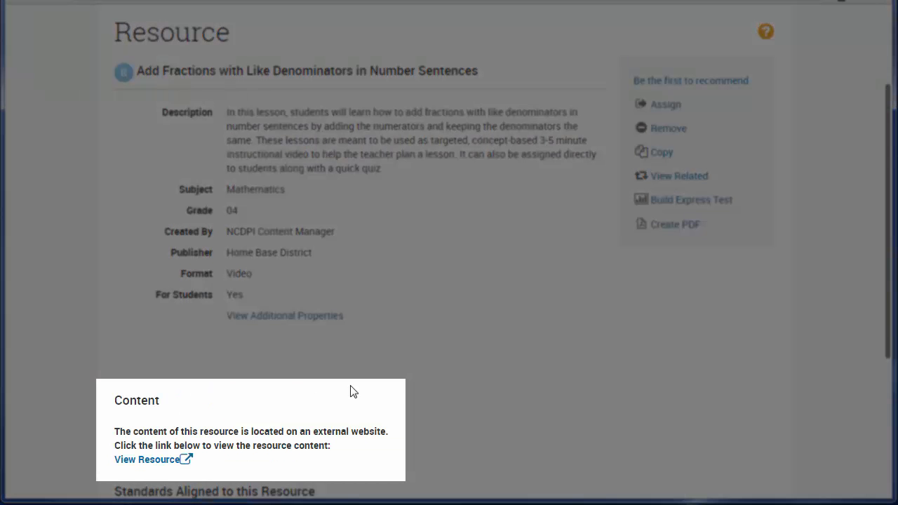
pyautogui.click(146, 460)
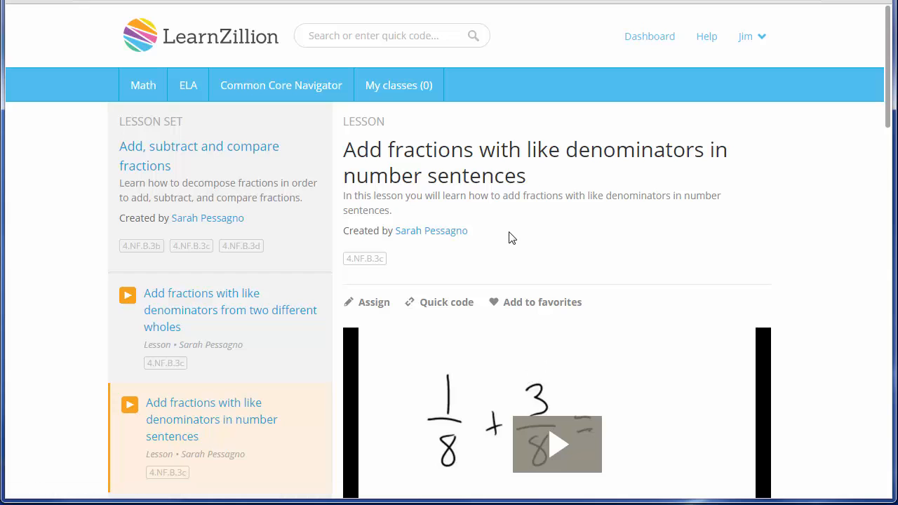
pyautogui.scroll(-1, 553, 277)
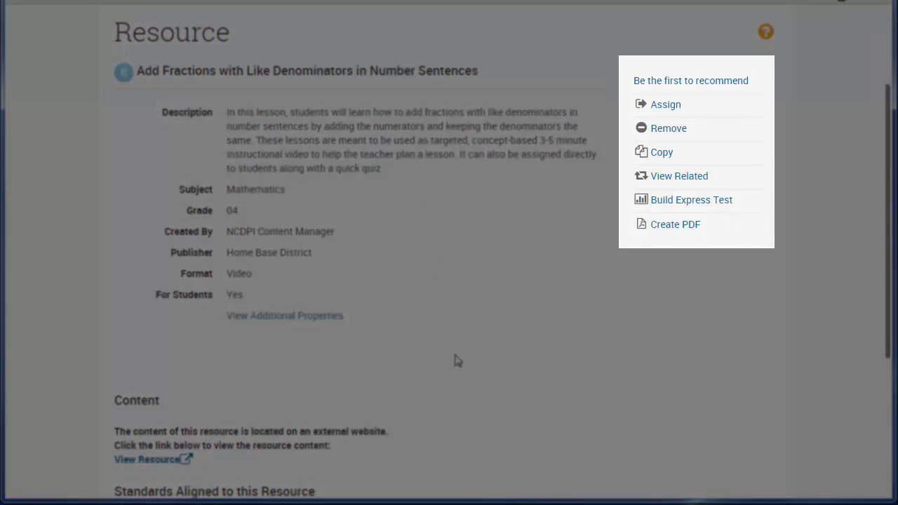
# - Start an express test from the resource and title it "Like Denominators in Num. Sentences_04Math_4.NF.B.3d"
pyautogui.click(708, 204)
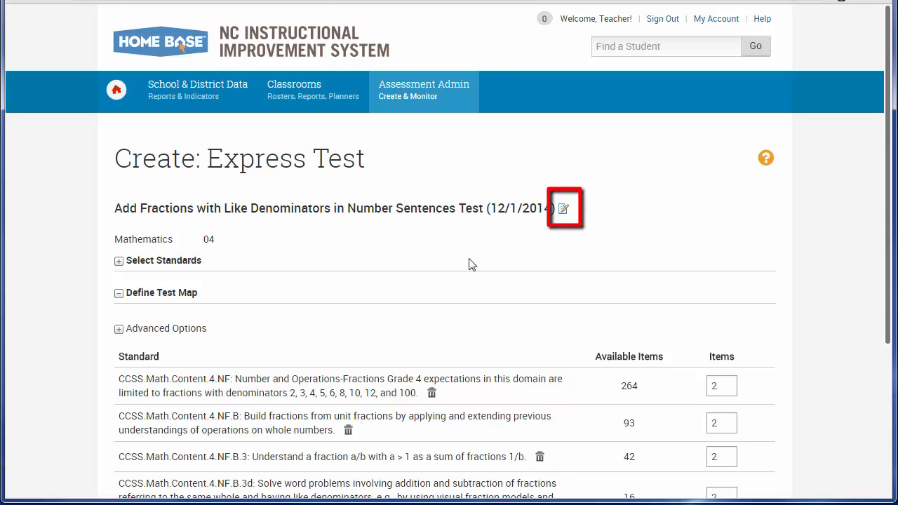
pyautogui.click(564, 210)
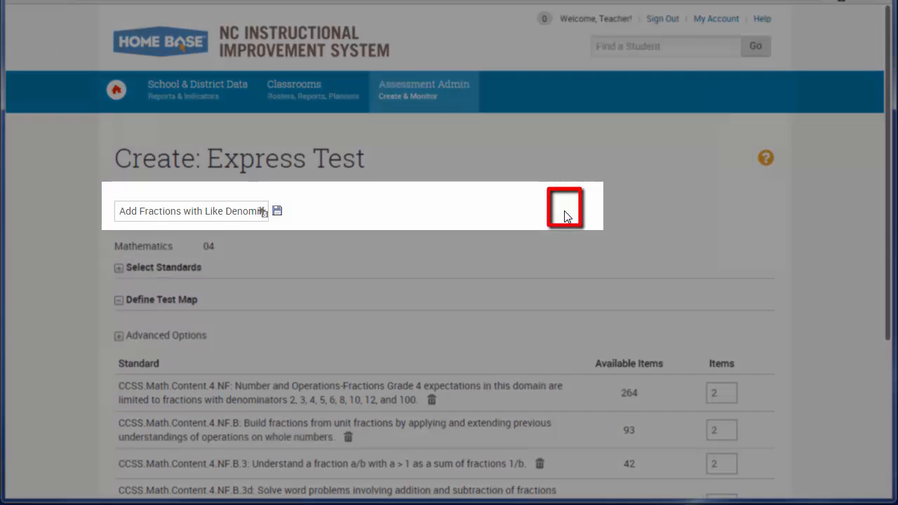
pyautogui.moveTo(125, 211); pyautogui.dragTo(265, 212)
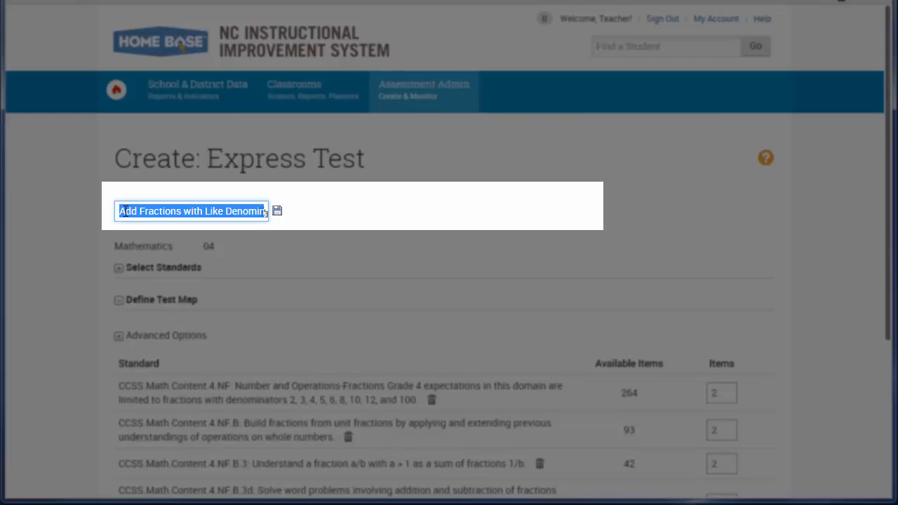
pyautogui.press('BackSpace')
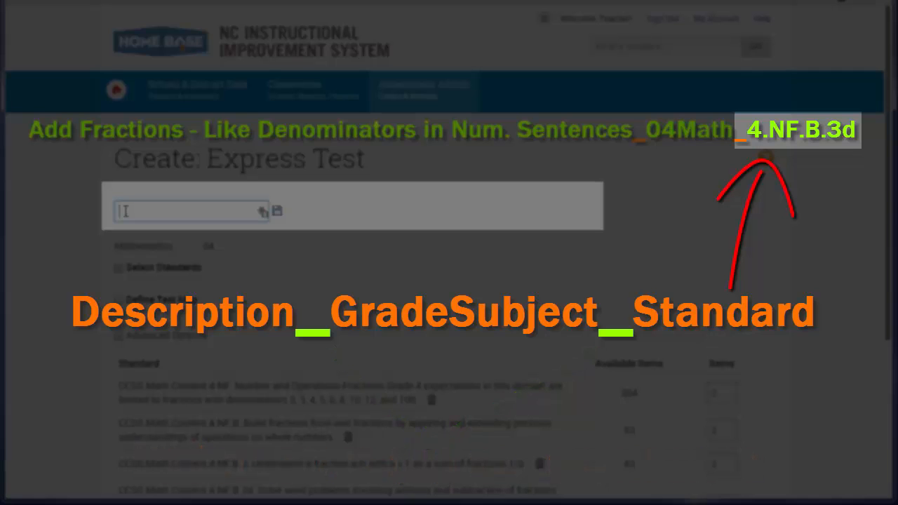
pyautogui.hotkey('ctrl', 'v')
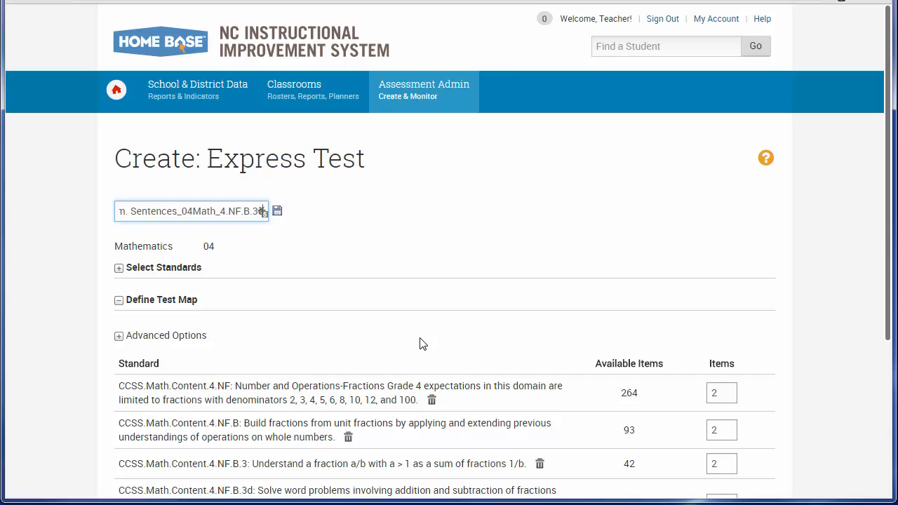
# - Set the number of items for standard CCSS.Math.Content.4.NF.B.3d to 4 and build the express test
pyautogui.scroll(-2, 421, 342)
pyautogui.scroll(-1, 421, 343)
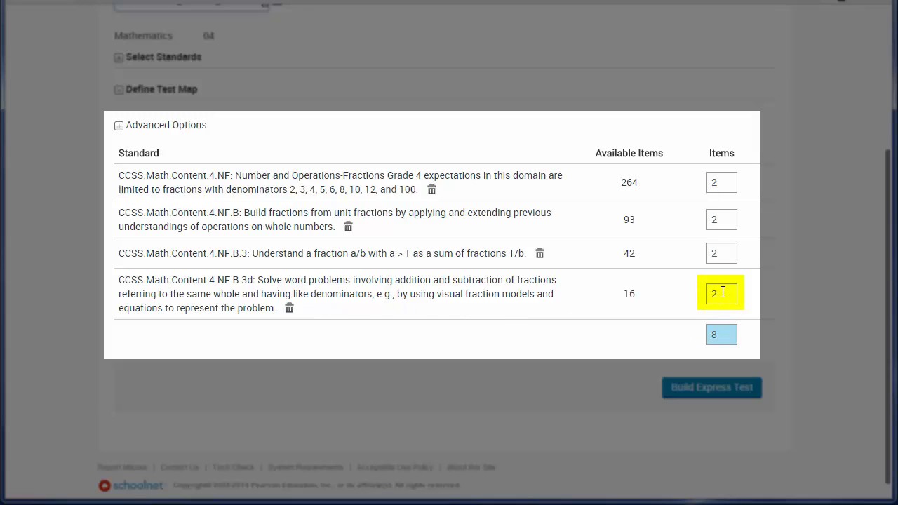
pyautogui.moveTo(723, 293); pyautogui.dragTo(697, 291)
pyautogui.write('4')
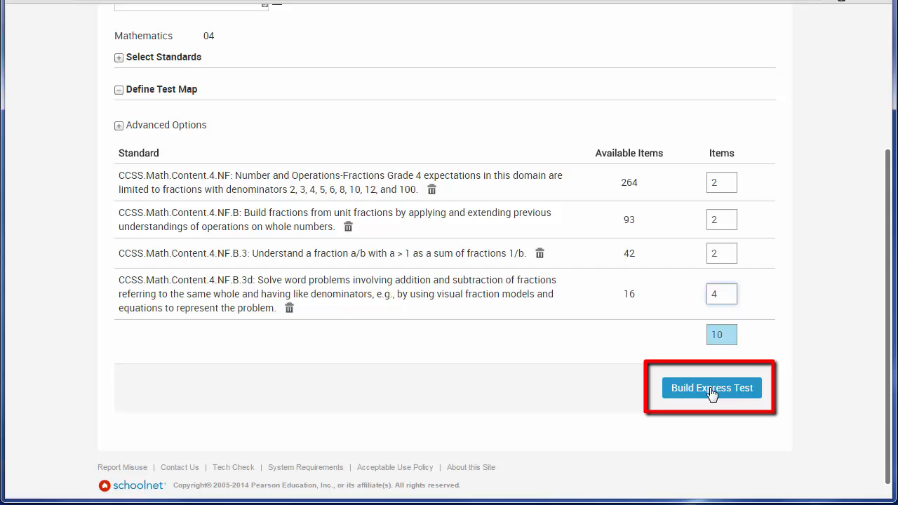
pyautogui.click(712, 390)
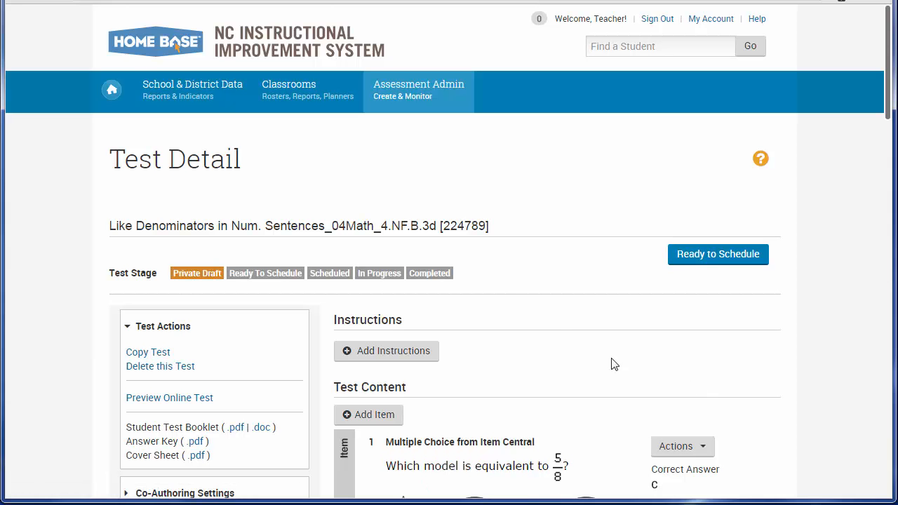
# - Review the generated test's title and questions, expanding item 1 to check its answer choices and collapsing it again
pyautogui.scroll(-2, 507, 293)
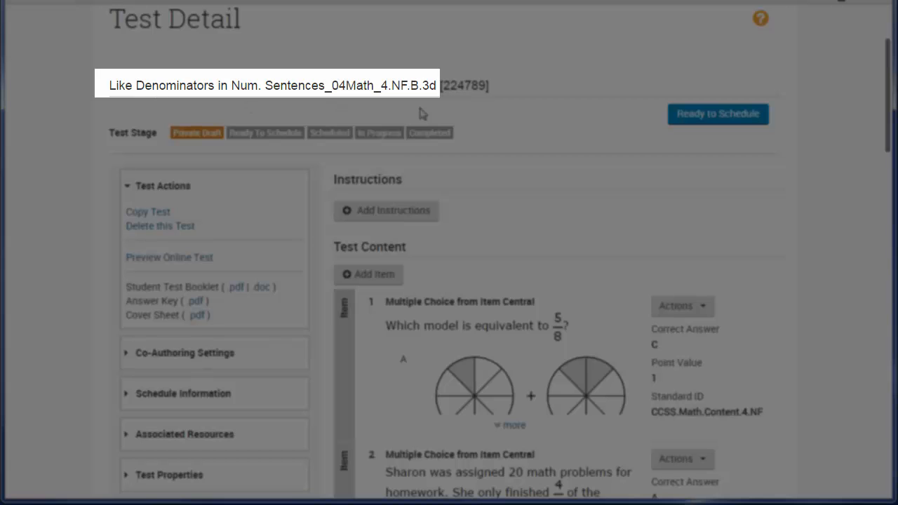
pyautogui.scroll(-2, 638, 245)
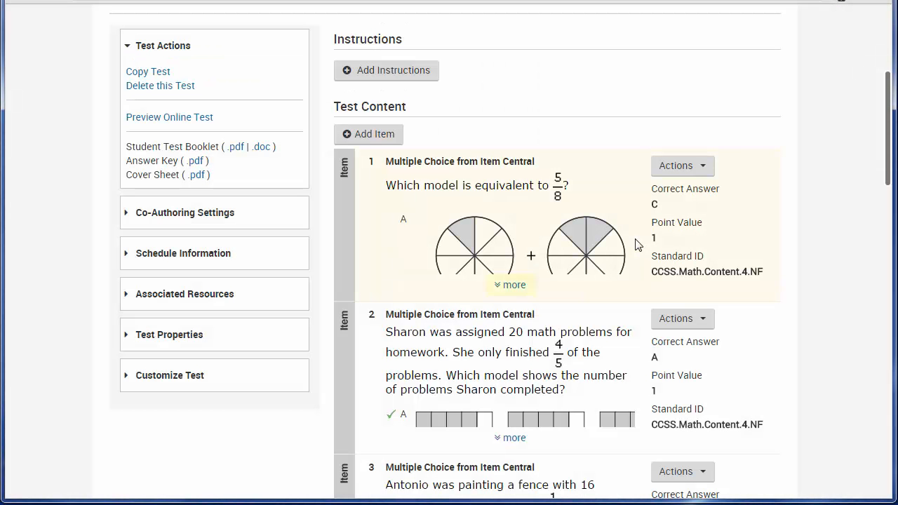
pyautogui.click(512, 285)
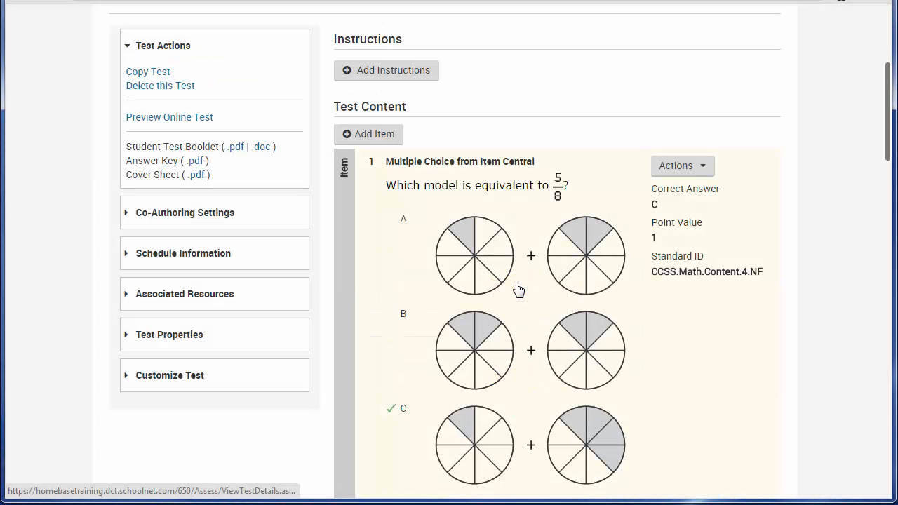
pyautogui.scroll(-2, 413, 389)
pyautogui.scroll(3, 413, 388)
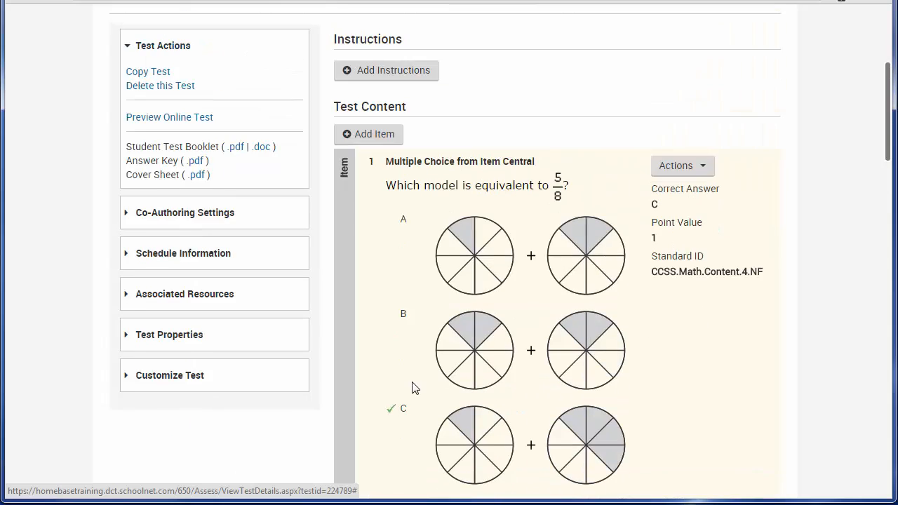
pyautogui.scroll(-3, 554, 281)
pyautogui.scroll(-3, 547, 286)
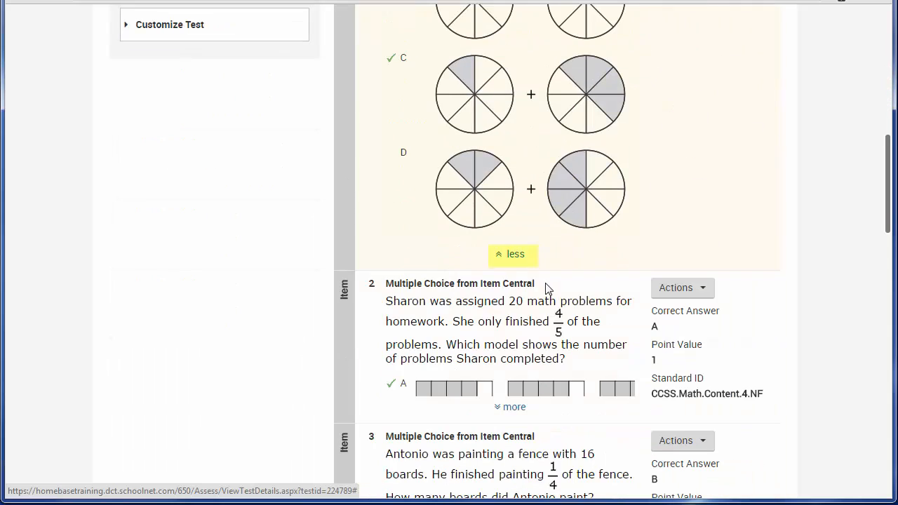
pyautogui.click(515, 256)
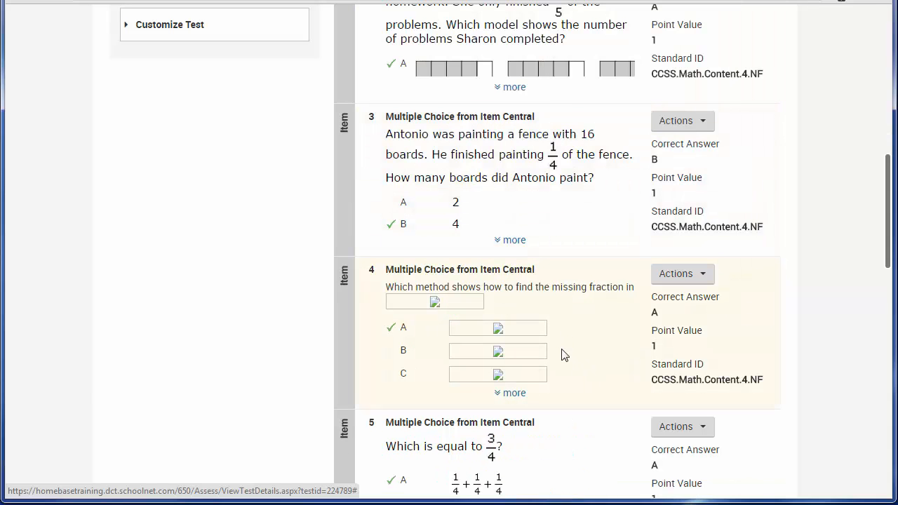
pyautogui.scroll(-6, 564, 356)
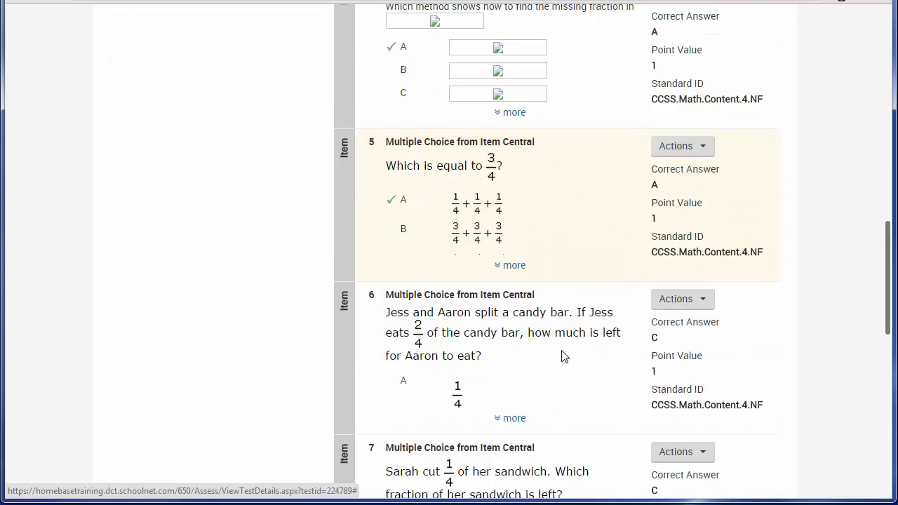
pyautogui.scroll(-8, 565, 355)
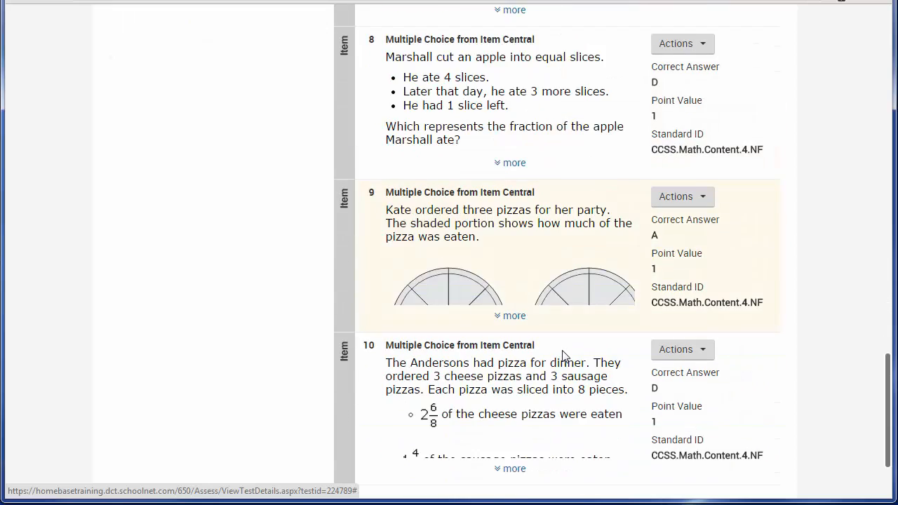
# - Preview the online test as a student through questions 1 and 2, and exit the preview
pyautogui.scroll(20, 565, 357)
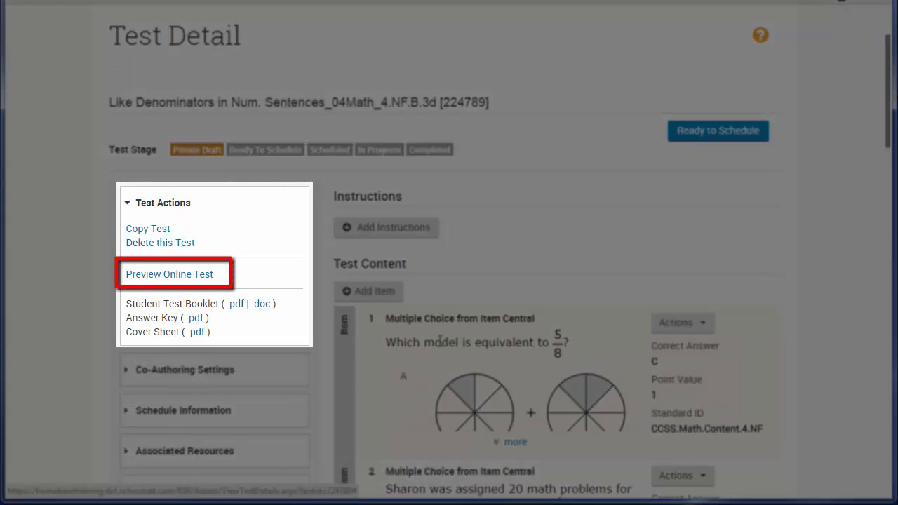
pyautogui.click(168, 277)
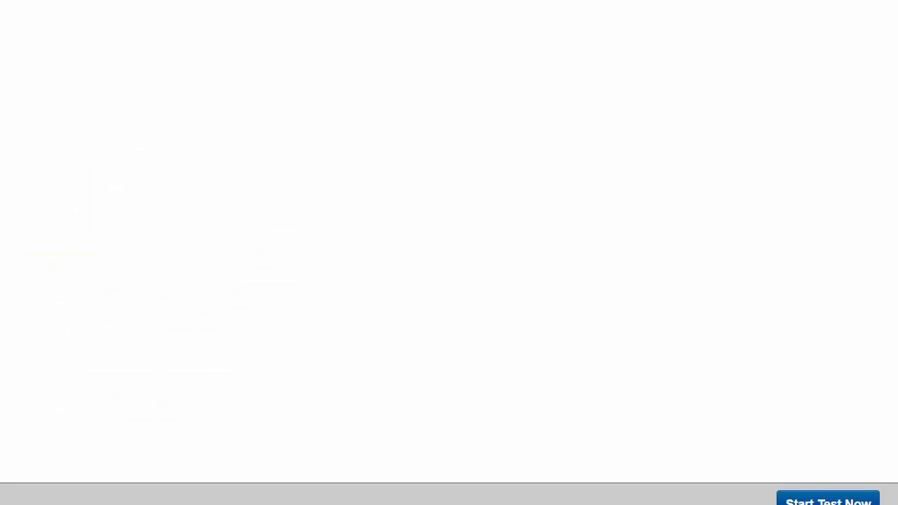
pyautogui.moveTo(0, 0)
pyautogui.mouseDown()
pyautogui.moveTo(80, 175)
pyautogui.moveTo(3, 5)
pyautogui.mouseUp()
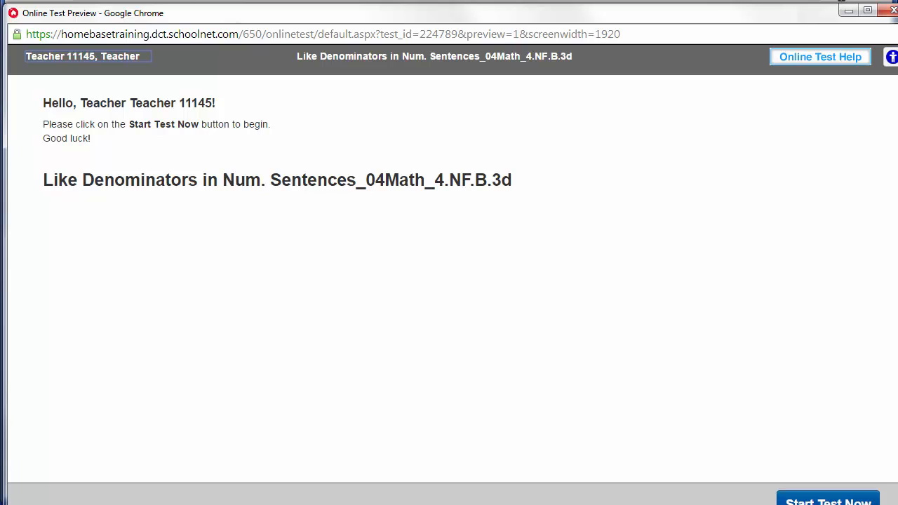
pyautogui.moveTo(897, 504)
pyautogui.mouseDown()
pyautogui.moveTo(882, 487)
pyautogui.moveTo(890, 495)
pyautogui.mouseUp()
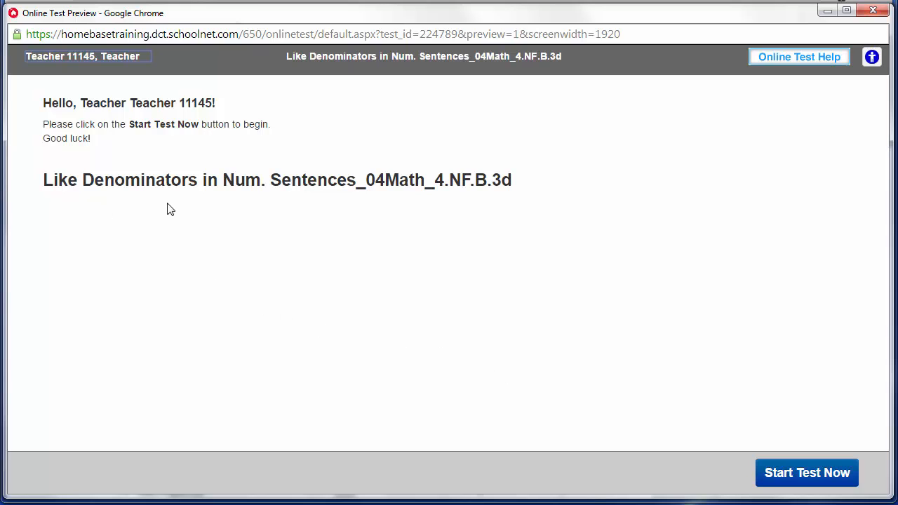
pyautogui.click(815, 476)
pyautogui.scroll(-3, 231, 288)
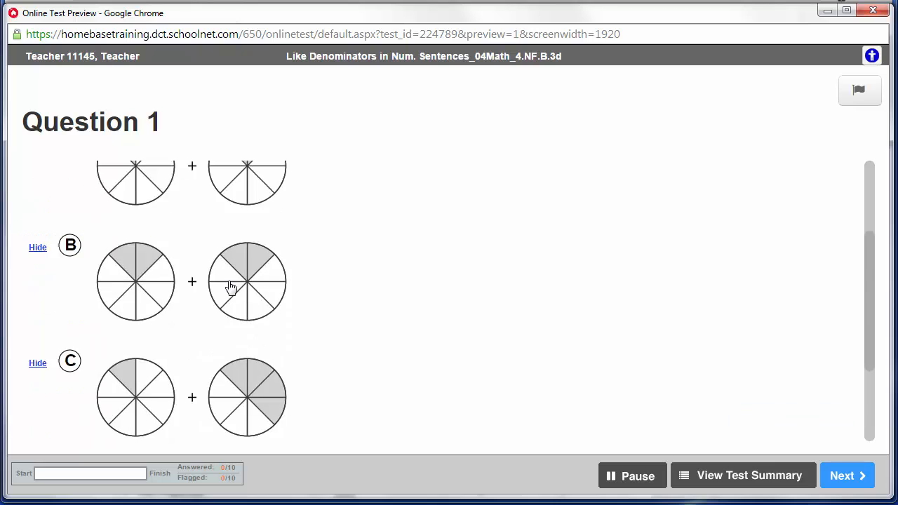
pyautogui.scroll(3, 230, 287)
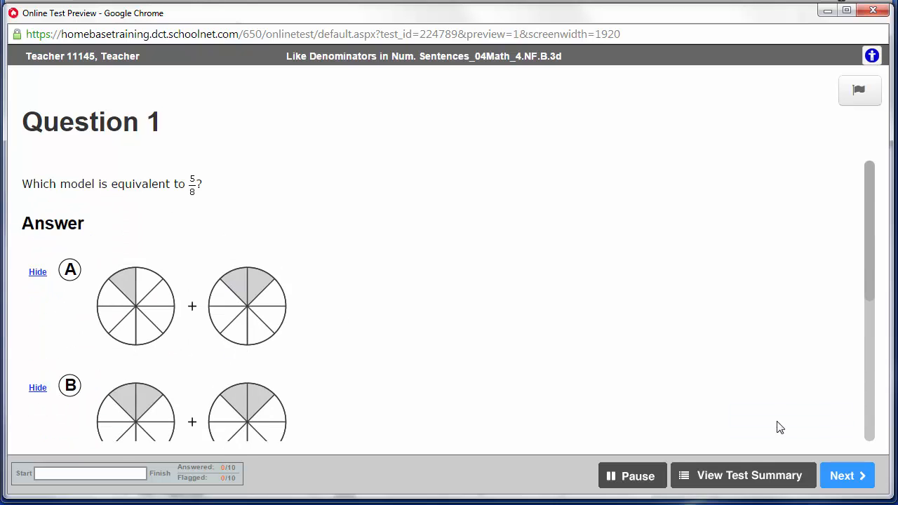
pyautogui.click(852, 480)
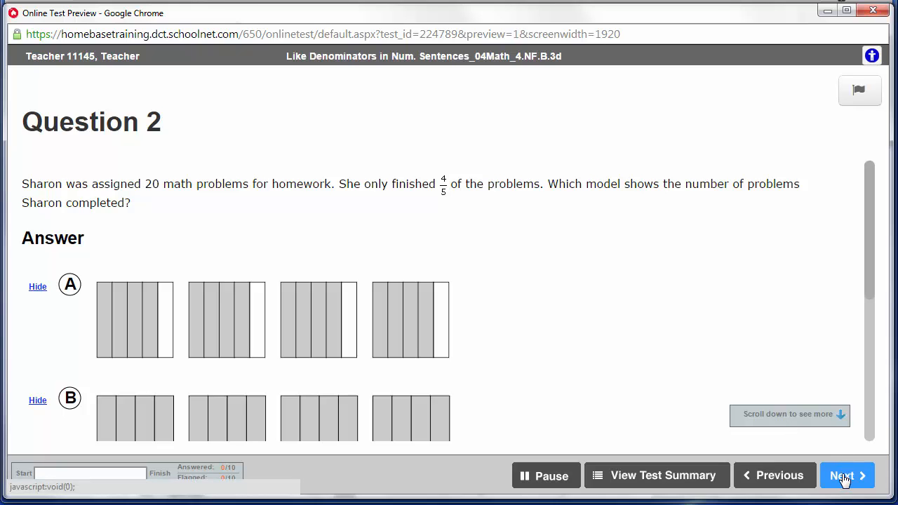
pyautogui.click(553, 479)
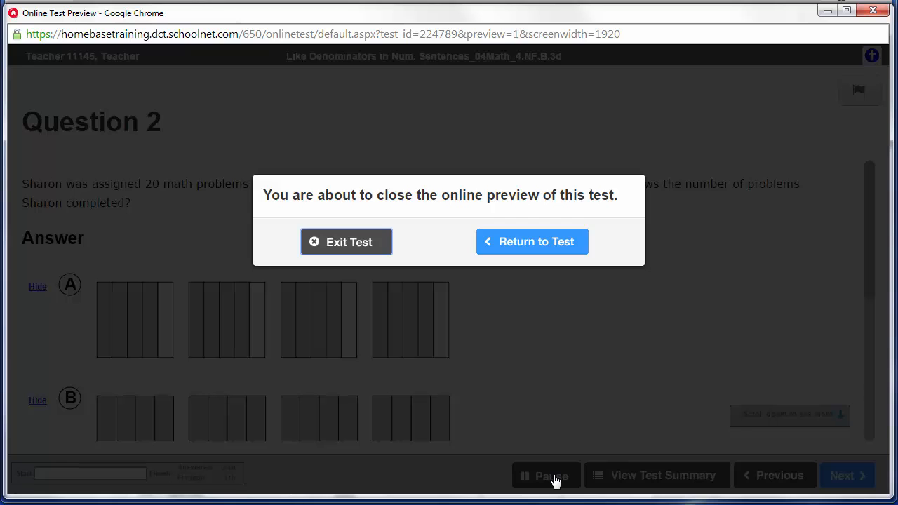
pyautogui.click(336, 242)
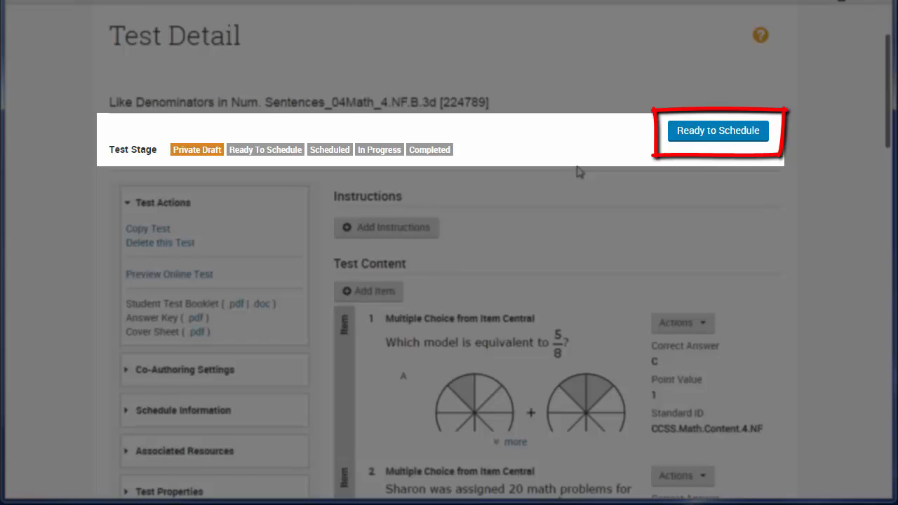
# - Mark the test as ready to schedule and confirm the change
pyautogui.click(720, 134)
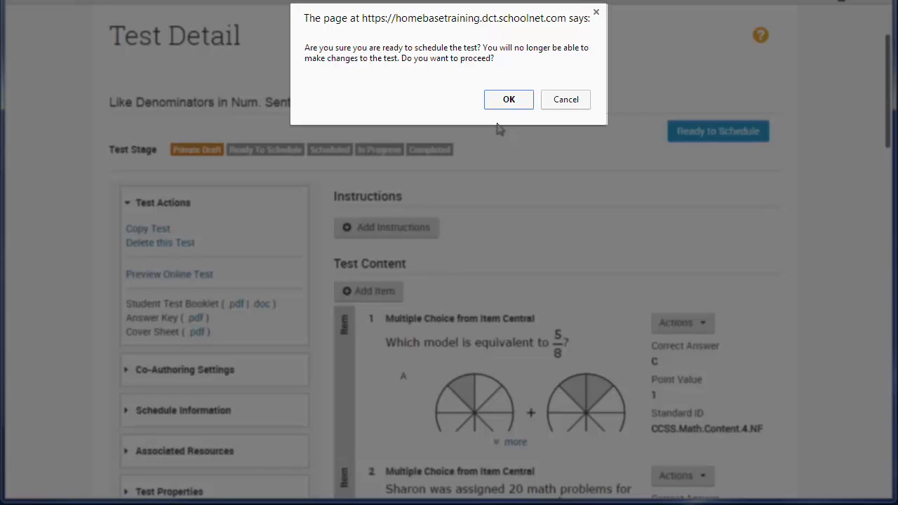
pyautogui.click(509, 104)
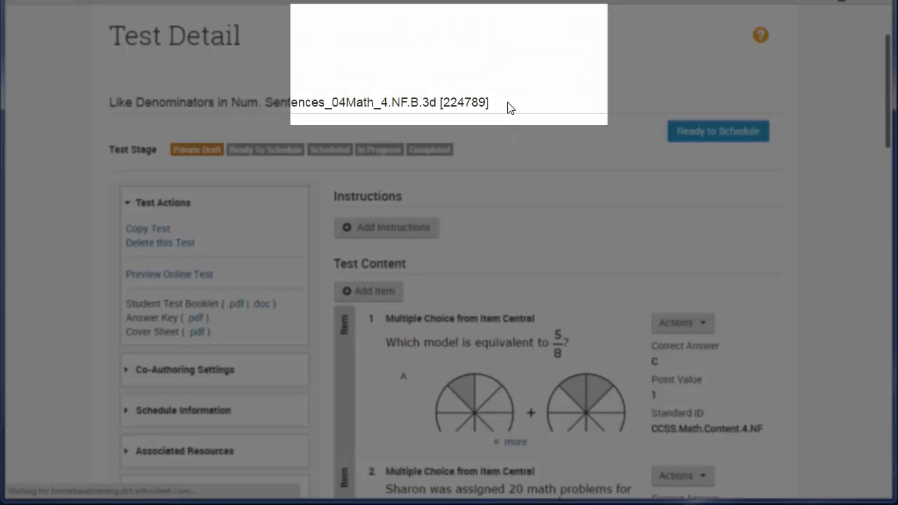